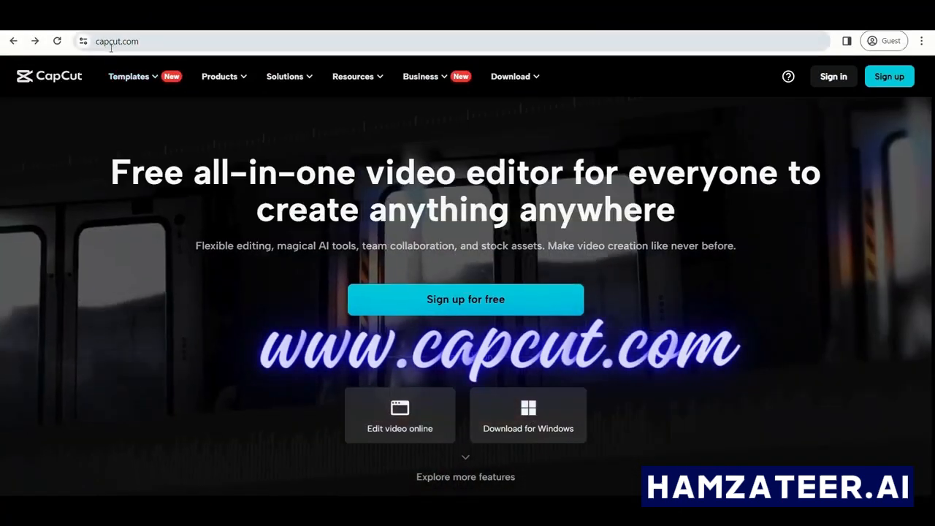
pyautogui.click(133, 42)
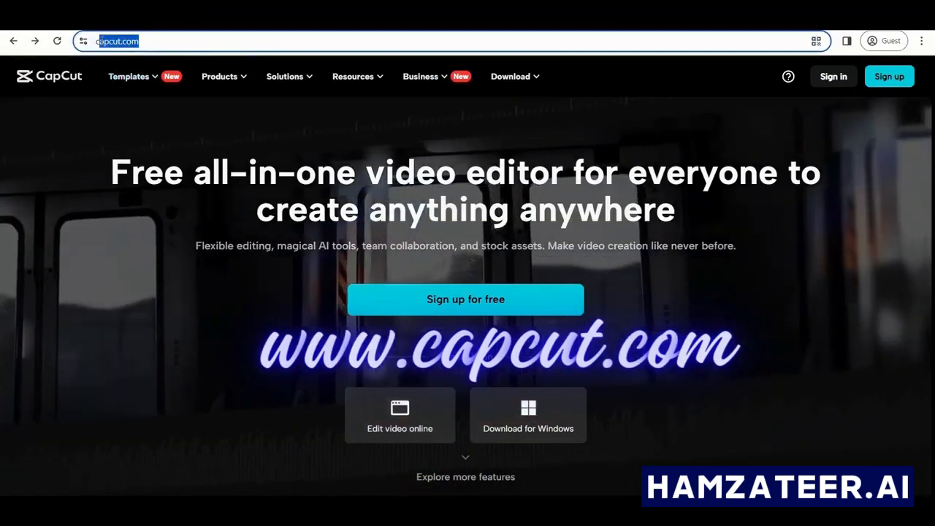
pyautogui.moveTo(353, 76)
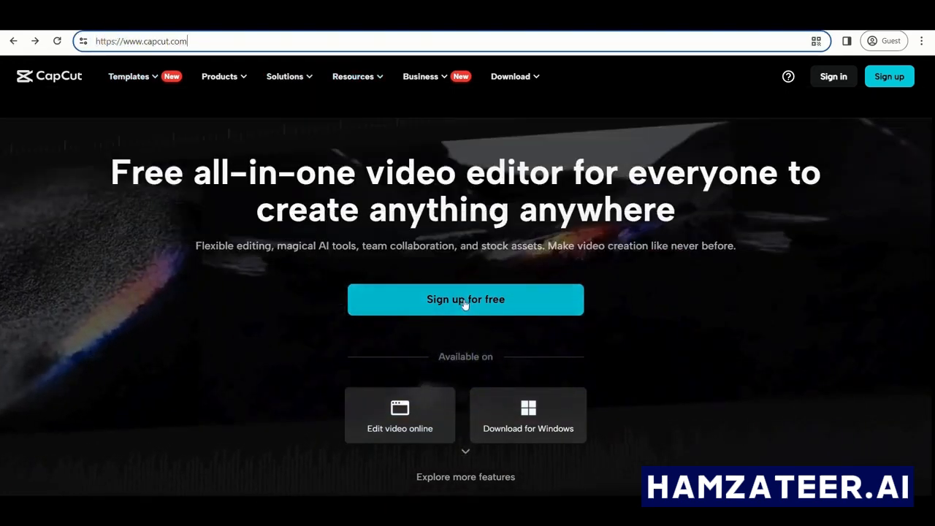
pyautogui.click(465, 302)
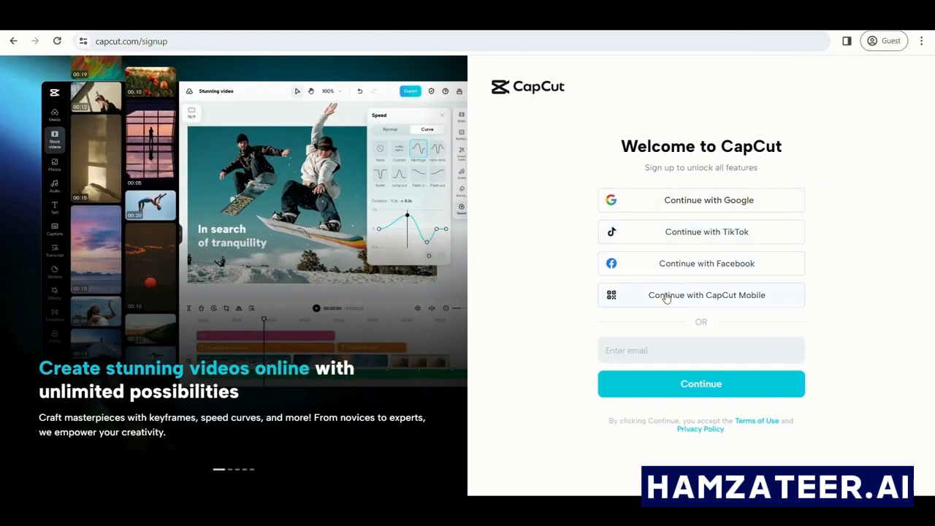
pyautogui.click(674, 354)
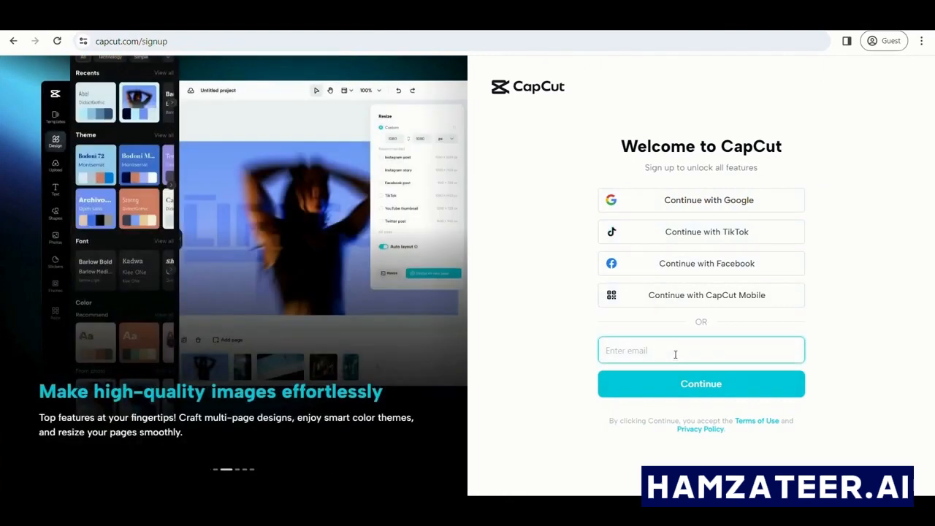
pyautogui.click(632, 202)
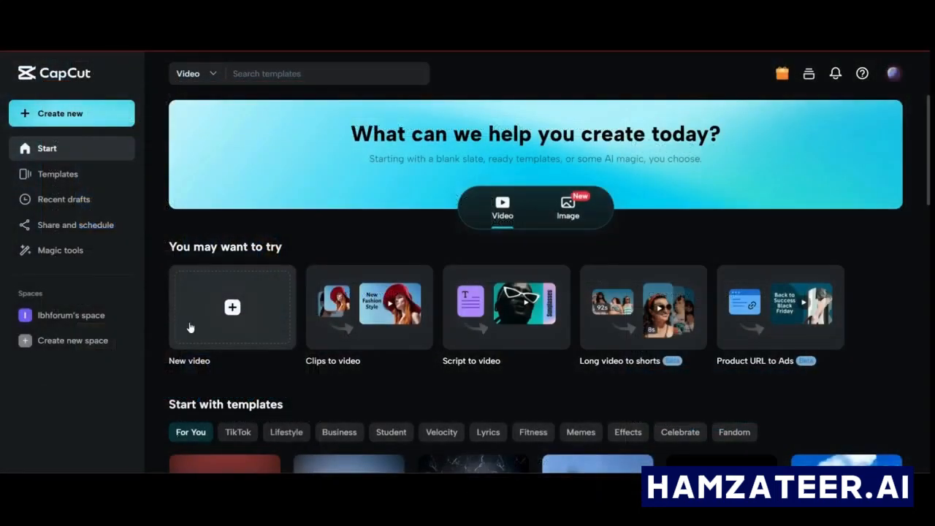
# - Create a new video project and upload VIDEO WITHOUT CAPTIONS.mp4 to it
pyautogui.click(190, 327)
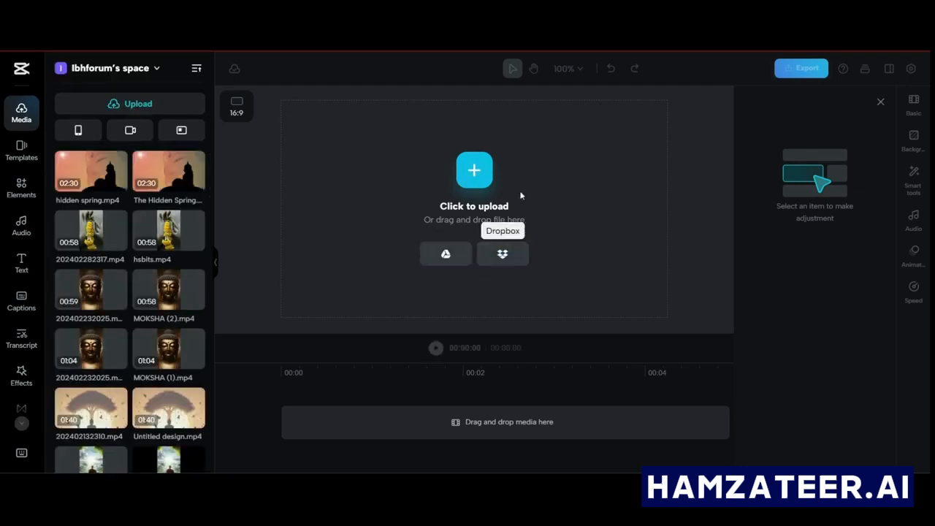
pyautogui.click(480, 177)
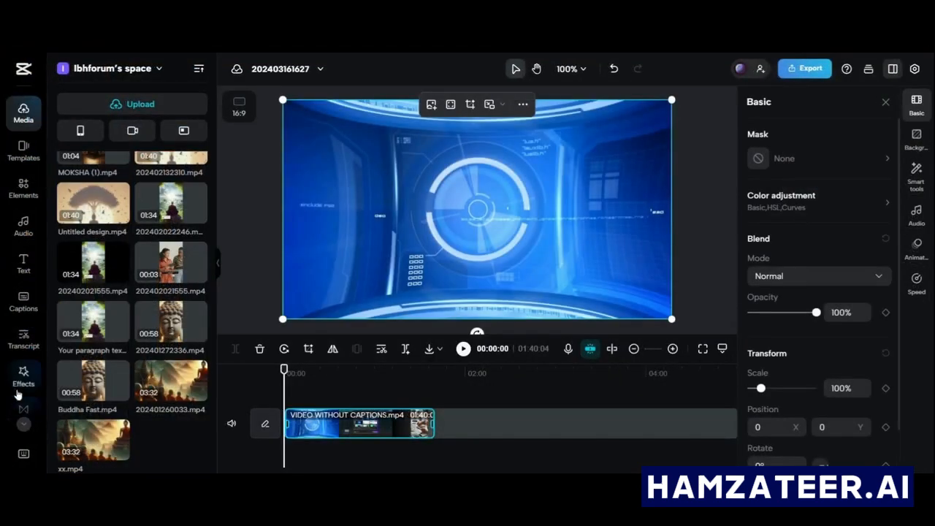
# - Try manual captions on the video by adding a second caption with the text "hi this is dig" and deleting it
pyautogui.click(22, 305)
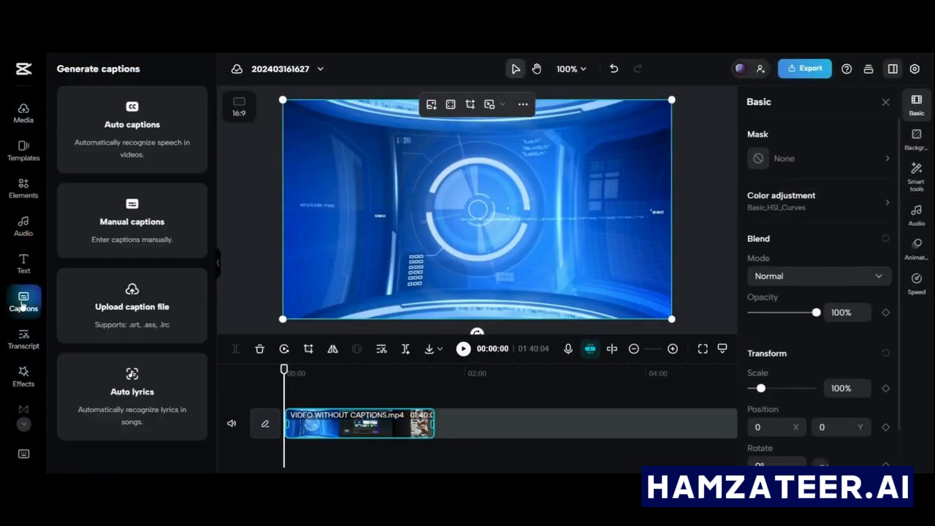
pyautogui.click(134, 222)
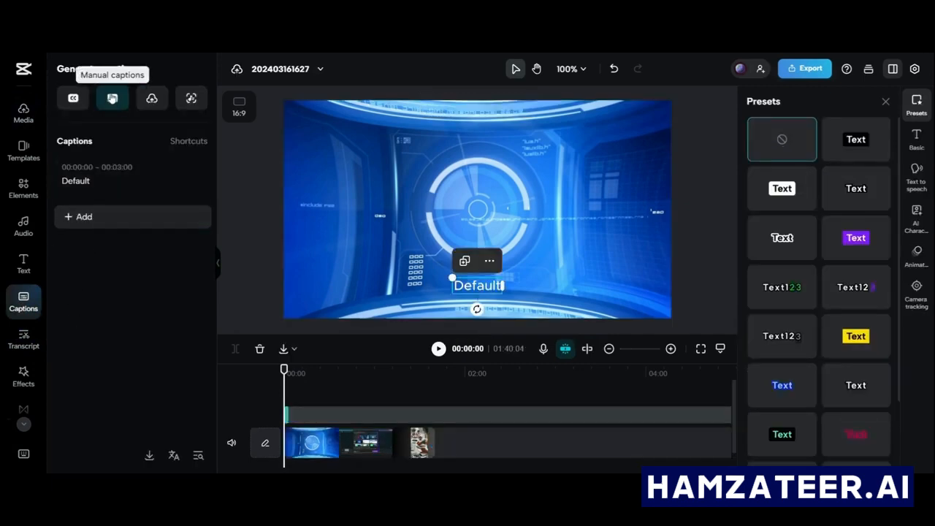
pyautogui.click(112, 222)
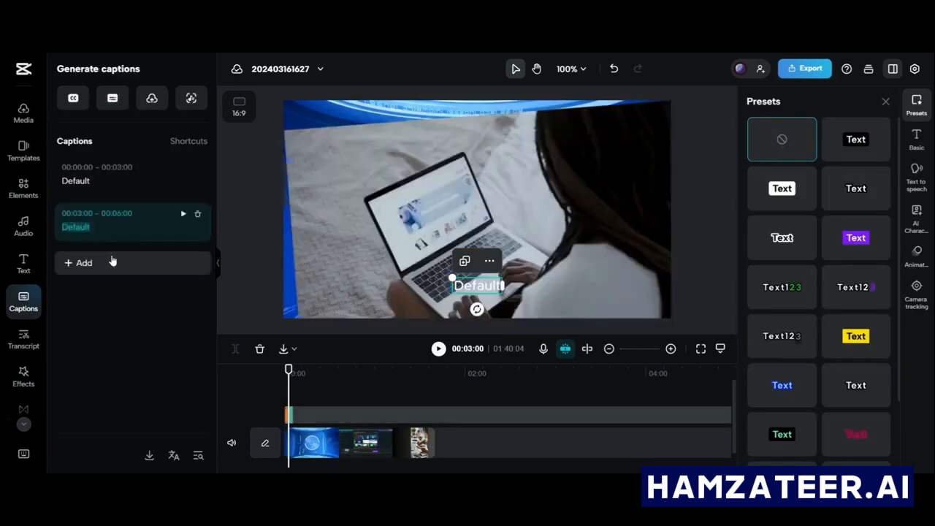
pyautogui.write('hi th')
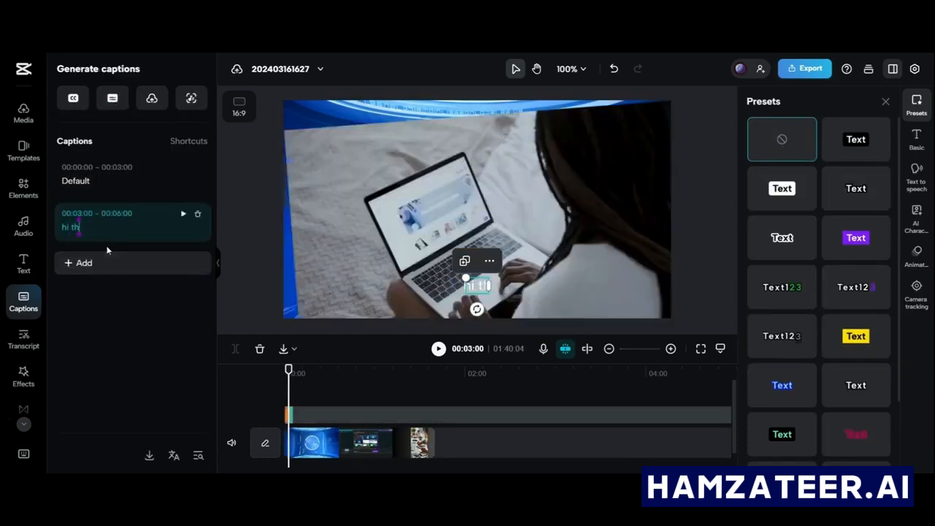
pyautogui.write('is is digia')
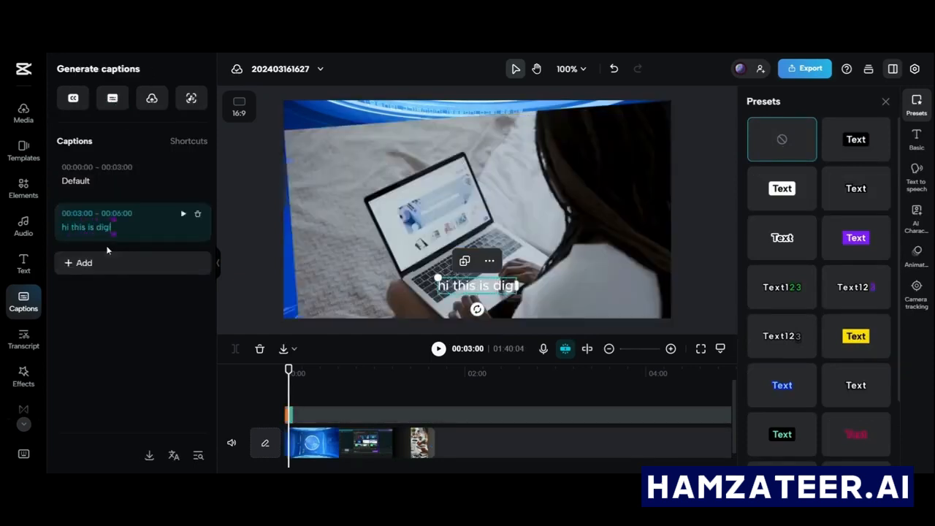
pyautogui.press('BackSpace')
pyautogui.press('BackSpace')
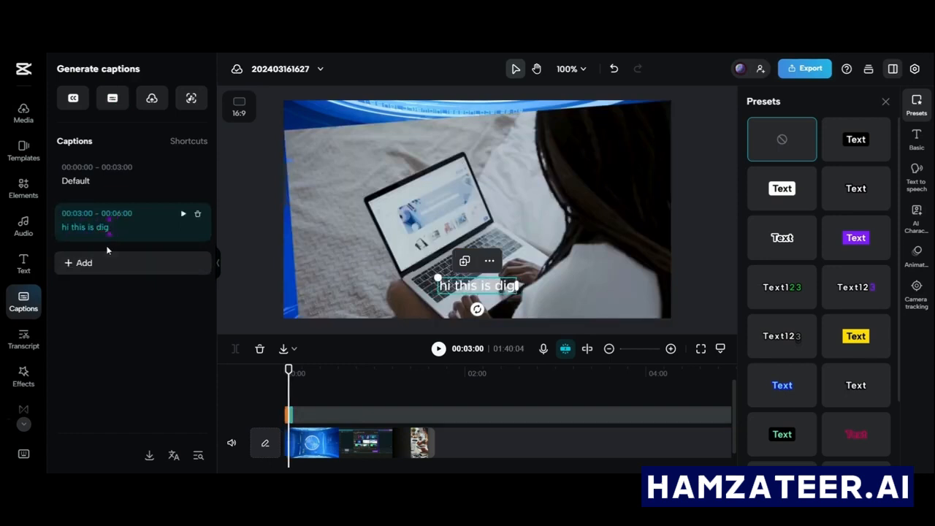
pyautogui.click(197, 213)
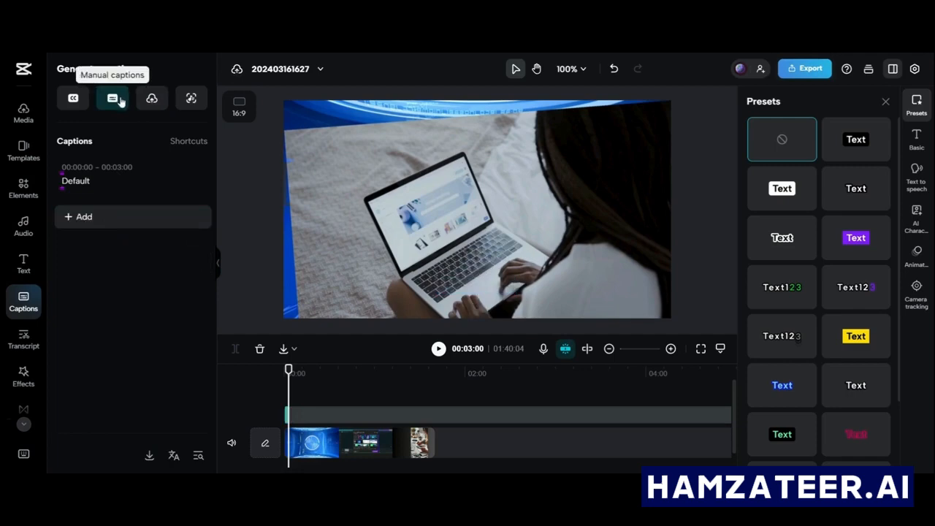
# - Open and dismiss the caption file upload, and generate auto lyrics for the video
pyautogui.click(150, 101)
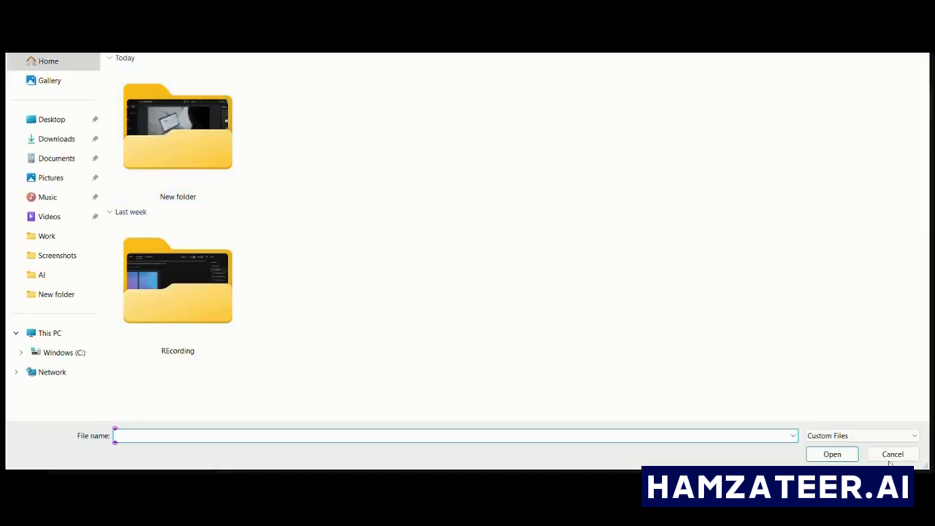
pyautogui.click(892, 455)
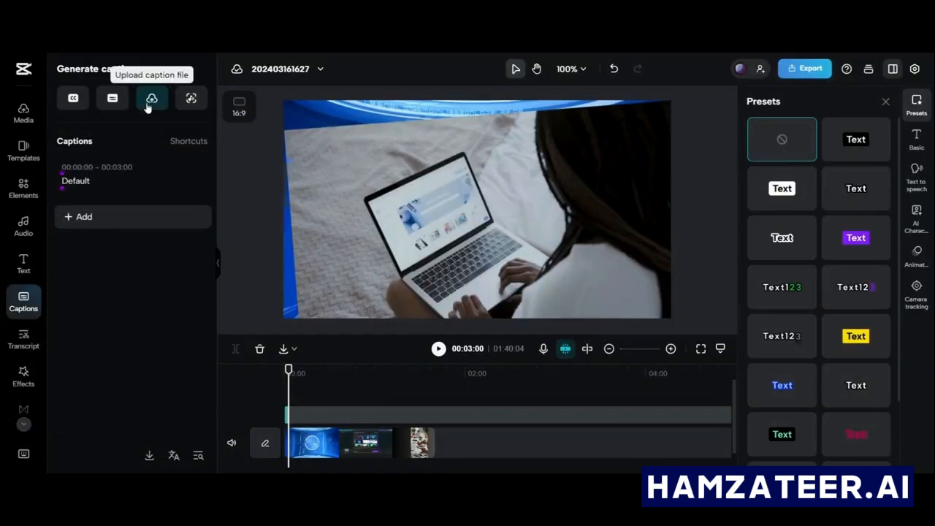
pyautogui.click(190, 101)
pyautogui.click(164, 182)
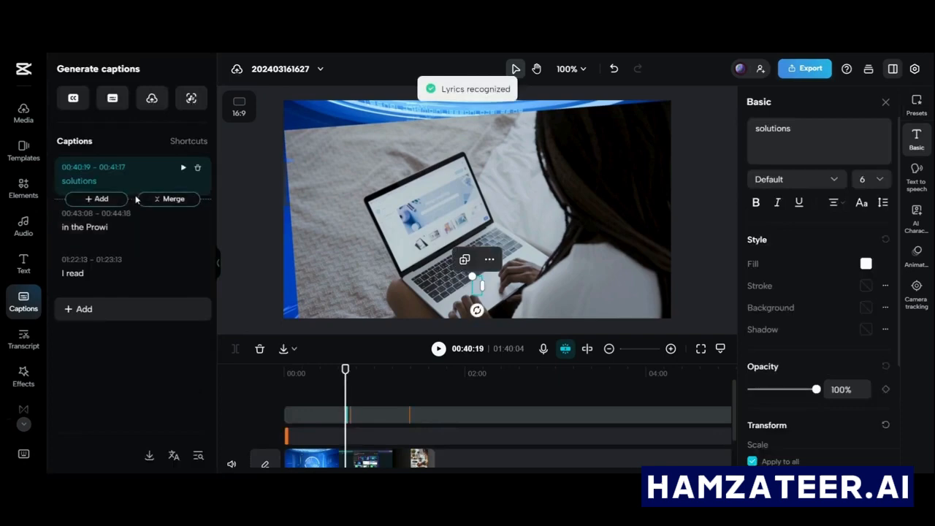
# - Delete the recognized lyric captions "solutions", "in the Prowi" and "I read"
pyautogui.click(195, 171)
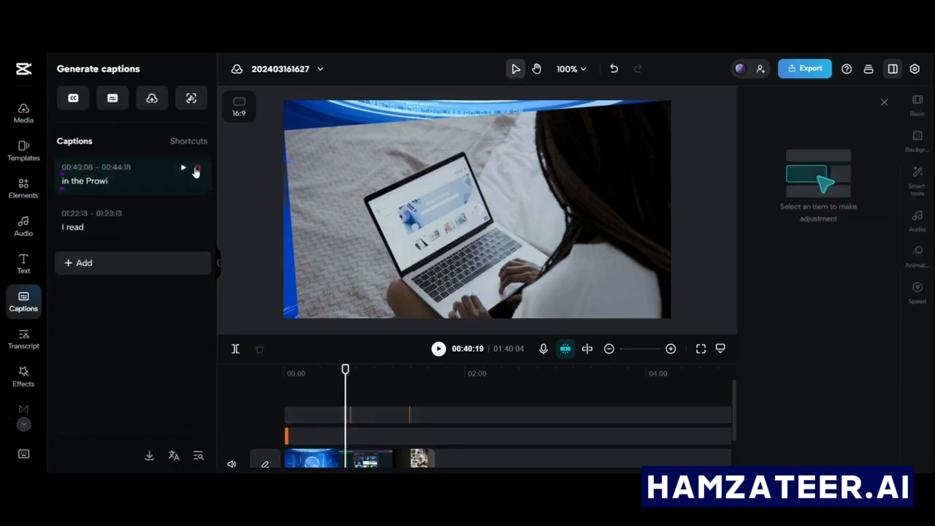
pyautogui.click(196, 170)
pyautogui.click(196, 171)
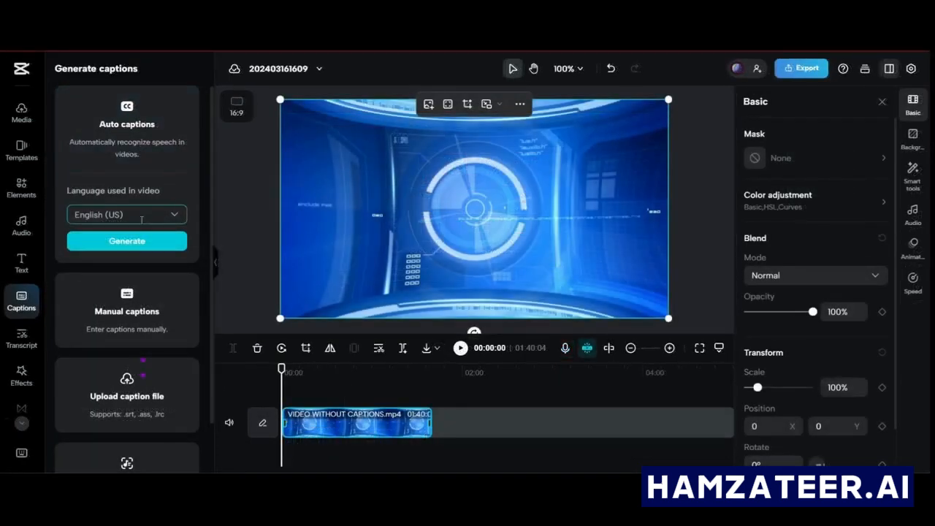
# - Generate auto captions in English (US) and correct the first caption to "welcome to Digital Nucleii"
pyautogui.click(117, 244)
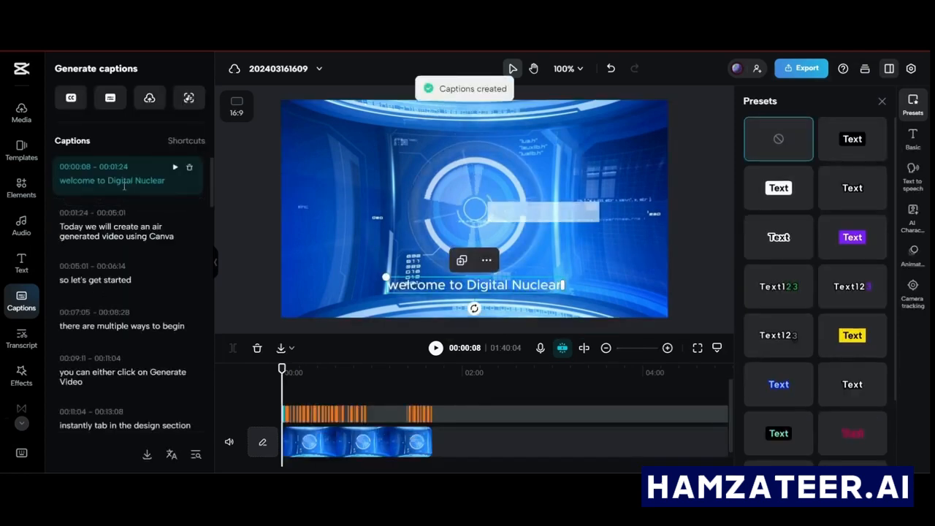
pyautogui.click(158, 179)
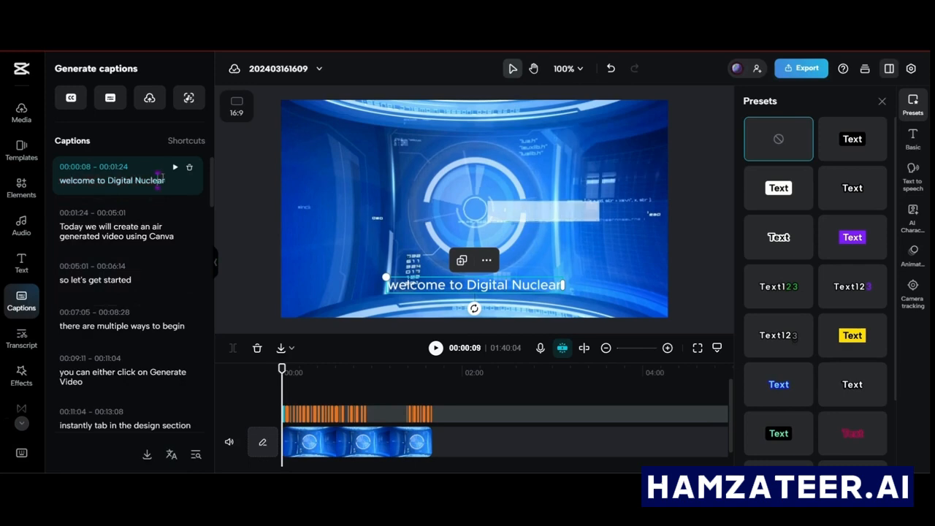
pyautogui.press('BackSpace')
pyautogui.press('BackSpace')
pyautogui.write('ii')
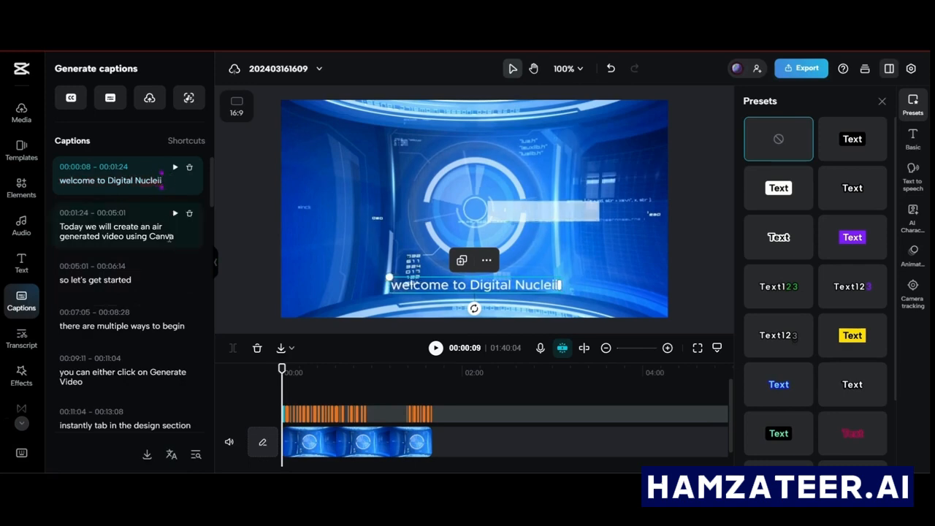
# - Review the list of generated captions and play the opening of the video to check them
pyautogui.scroll(-6, 162, 277)
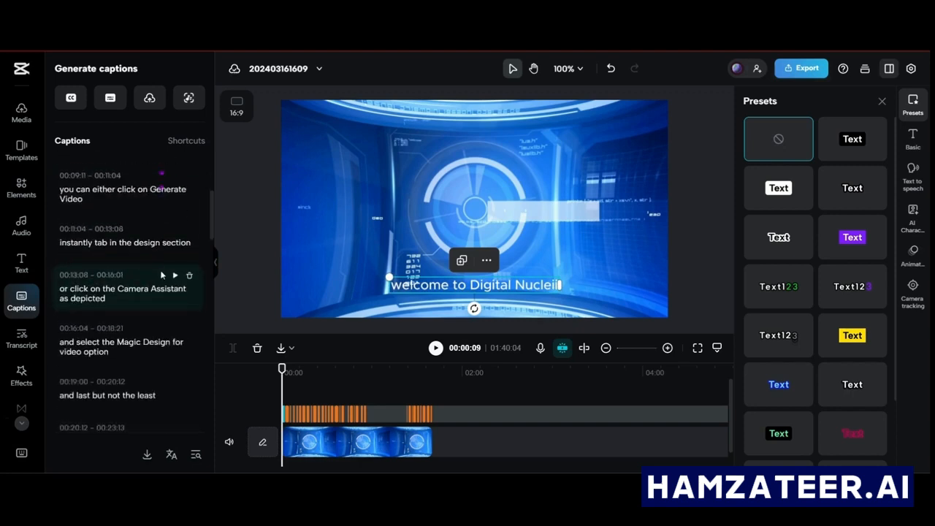
pyautogui.scroll(-10, 162, 275)
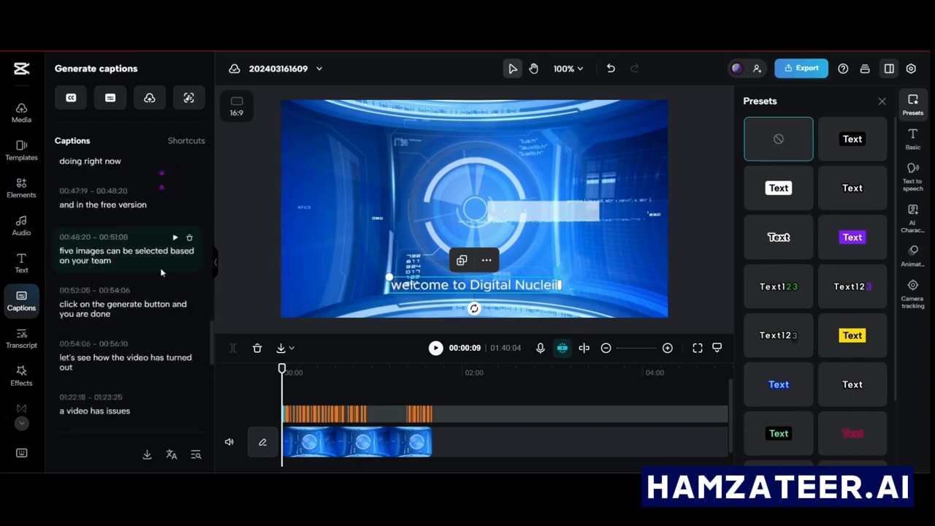
pyautogui.scroll(15, 162, 272)
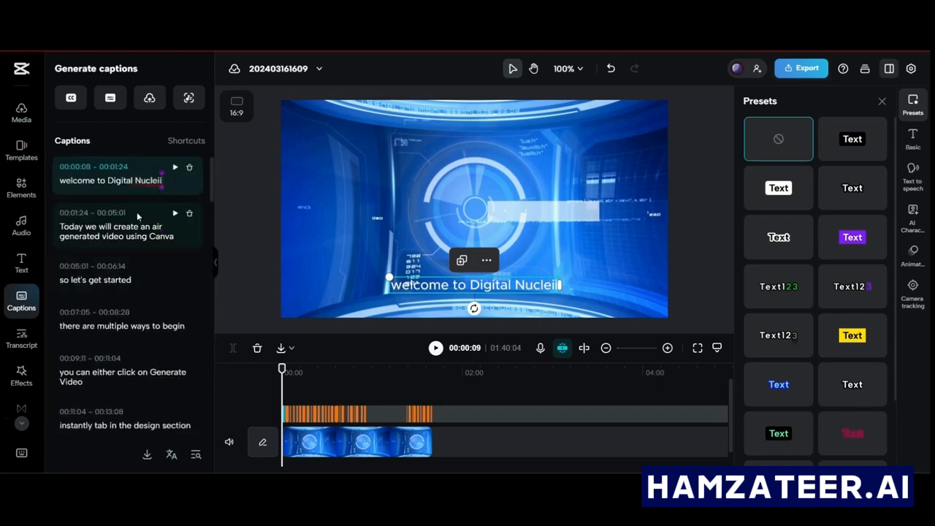
pyautogui.moveTo(128, 198)
pyautogui.click(442, 348)
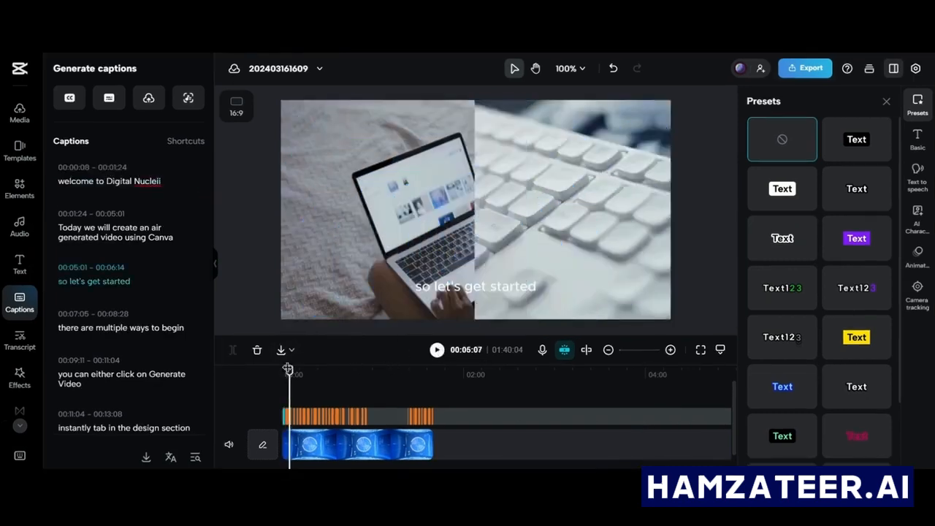
# - Try the green word-highlight preset on the captions from the video's beginning, and the white fading-word preset, playing back each
pyautogui.click(283, 370)
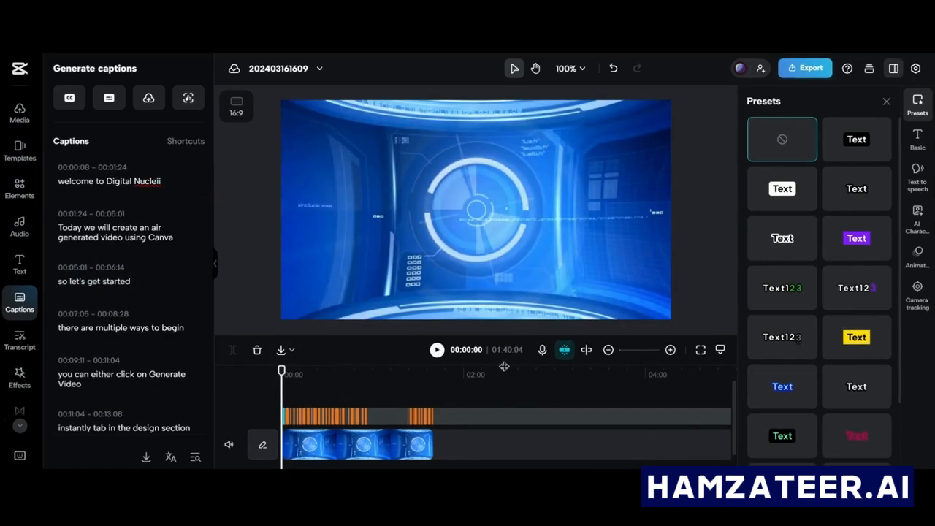
pyautogui.click(795, 296)
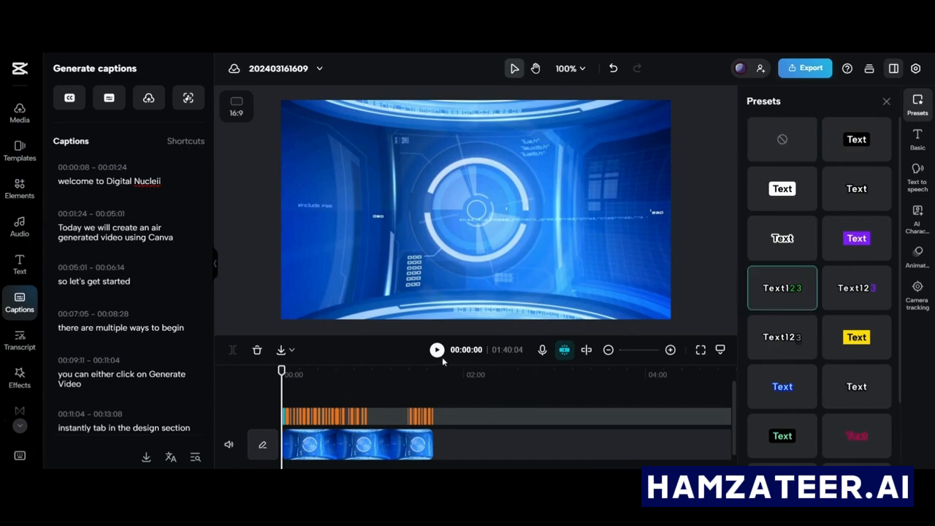
pyautogui.click(435, 351)
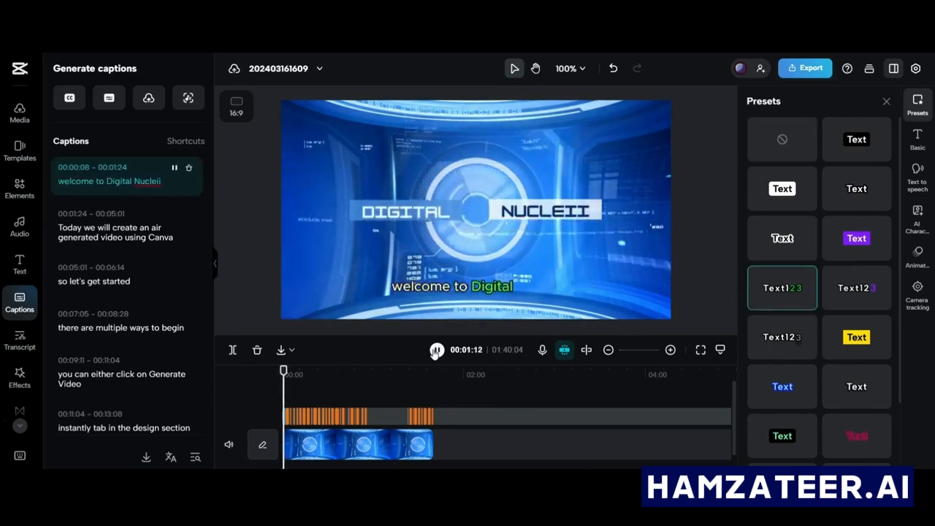
pyautogui.click(794, 344)
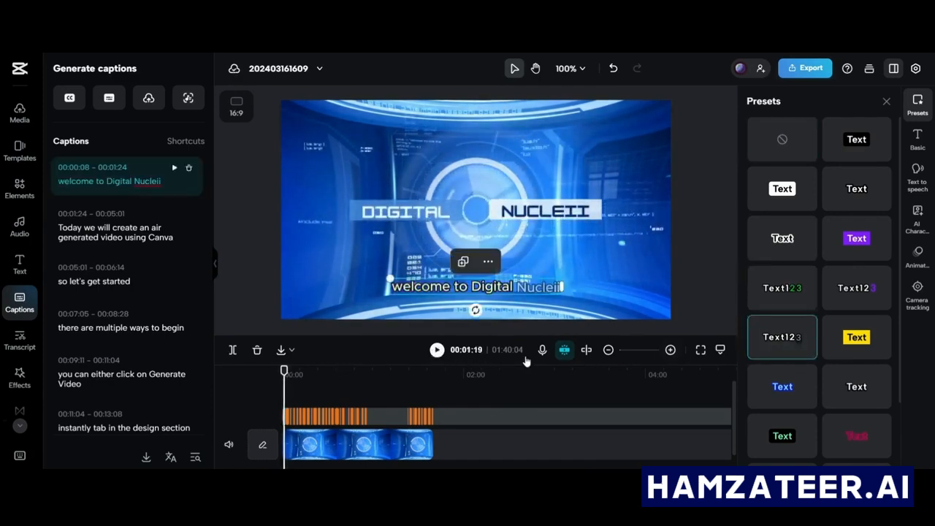
pyautogui.click(435, 351)
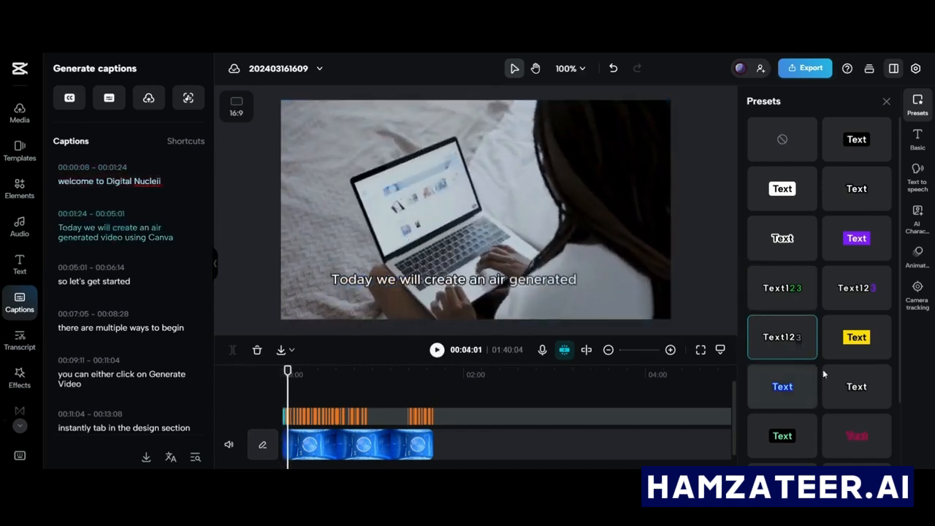
# - Try the yellow-background and purple-background caption presets, playing back the video with each
pyautogui.click(437, 349)
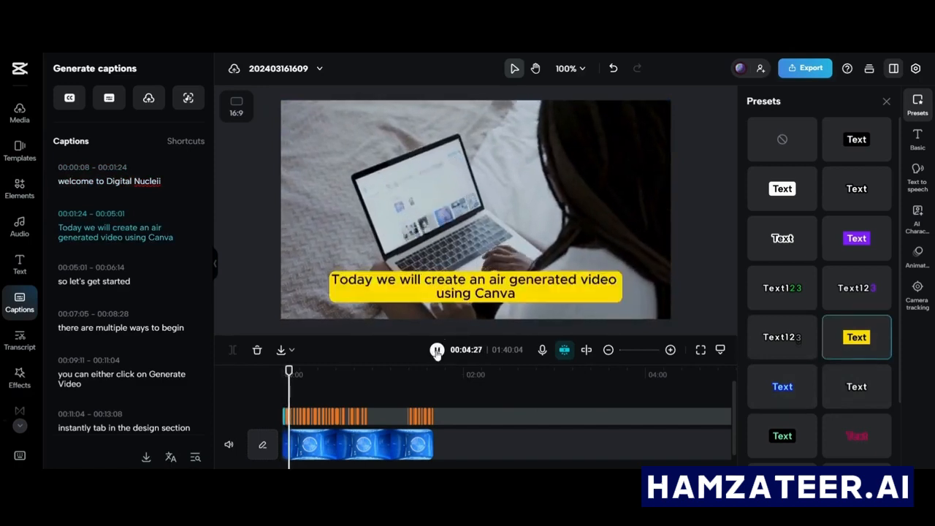
pyautogui.click(437, 350)
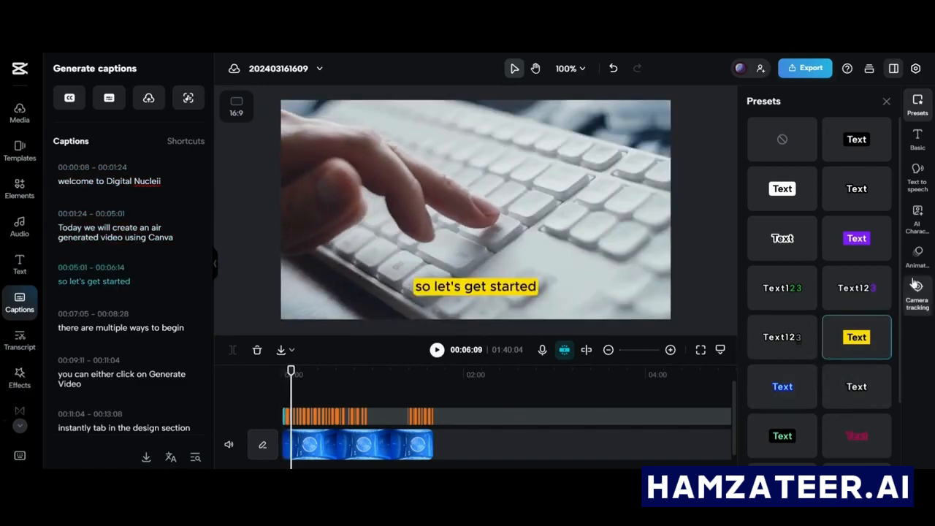
pyautogui.click(869, 246)
pyautogui.click(436, 351)
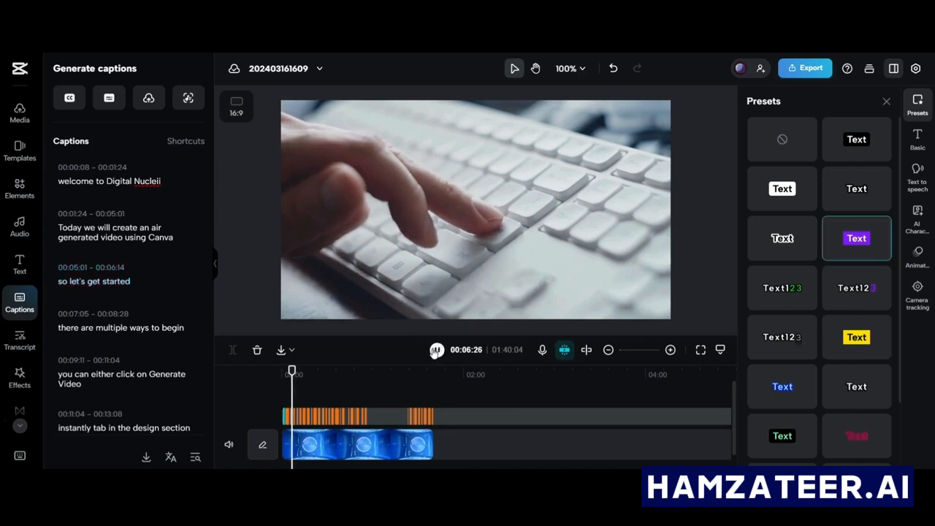
pyautogui.click(435, 351)
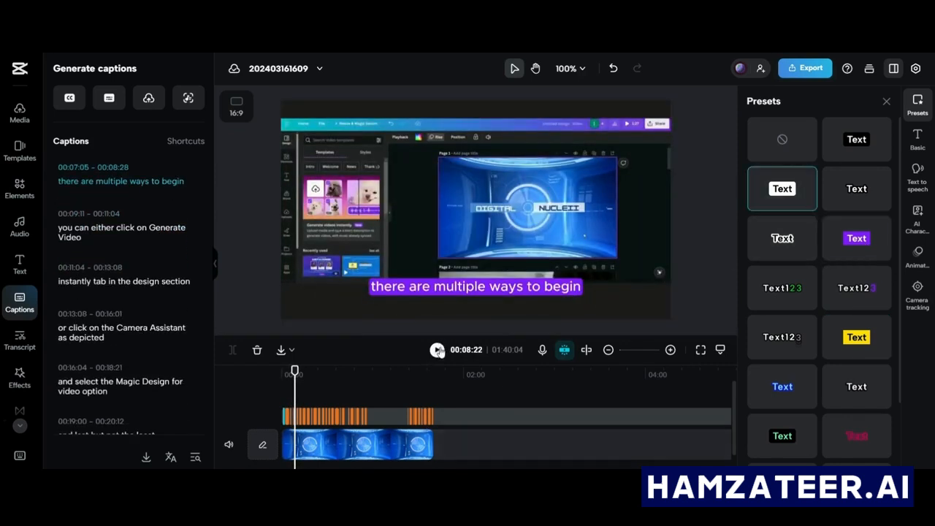
# - Play back the captions with the white-background preset and set their font to Sora-Regular
pyautogui.click(437, 350)
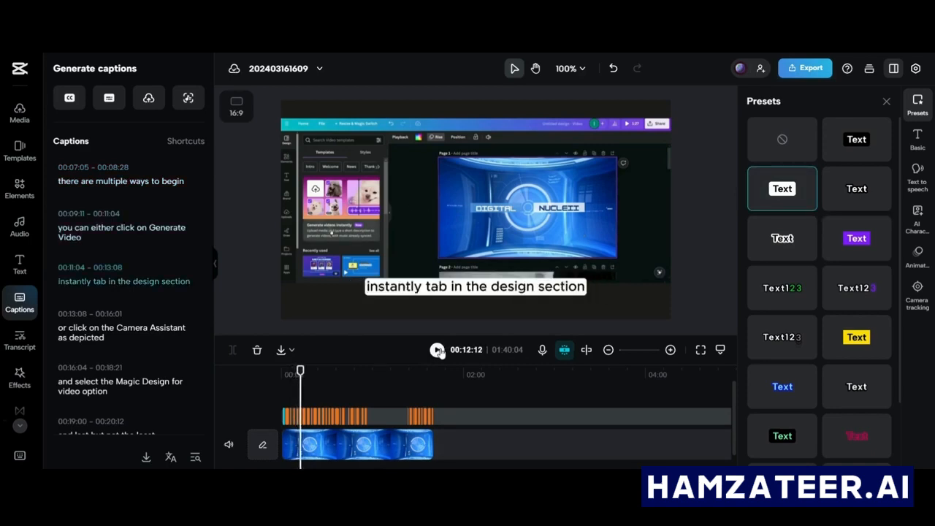
pyautogui.click(917, 136)
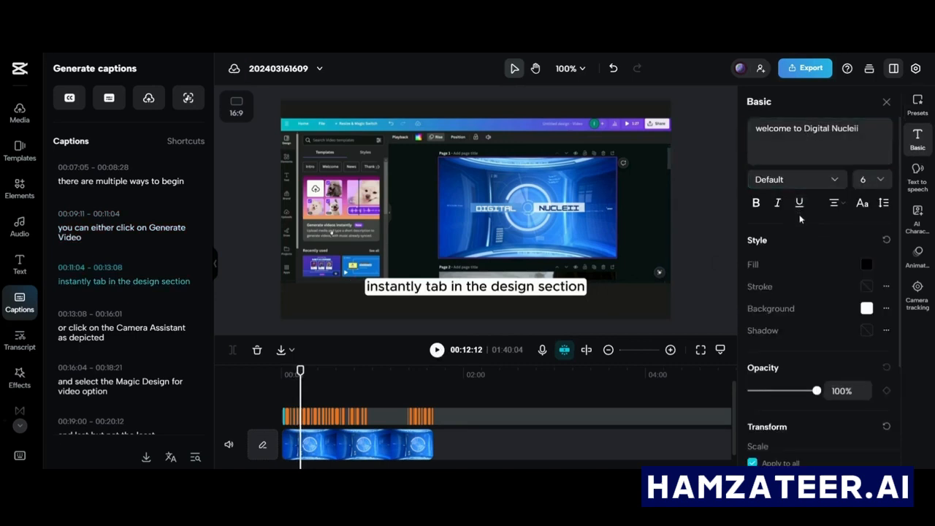
pyautogui.click(832, 181)
# - Scale the captions to 151%, lower their opacity to 73% and play back the video
pyautogui.scroll(-3, 790, 262)
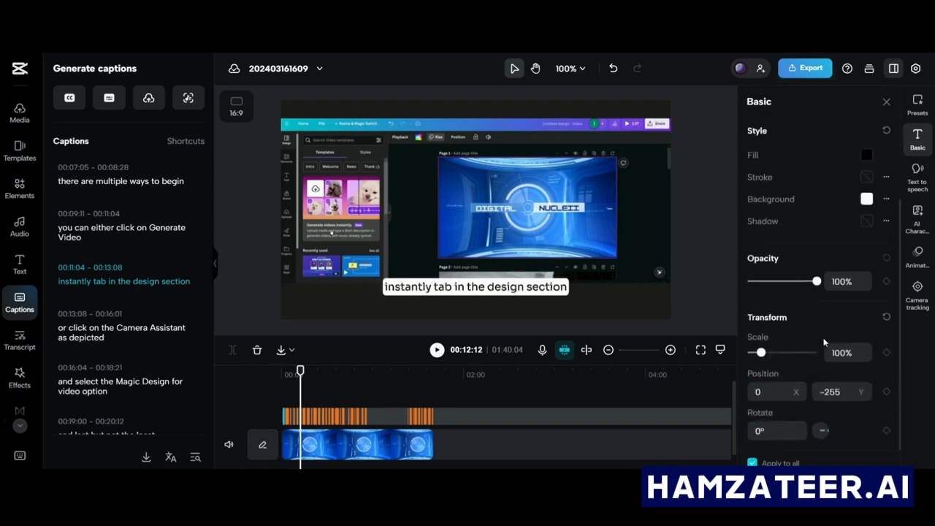
pyautogui.moveTo(763, 356)
pyautogui.mouseDown()
pyautogui.moveTo(796, 355)
pyautogui.moveTo(770, 358)
pyautogui.mouseUp()
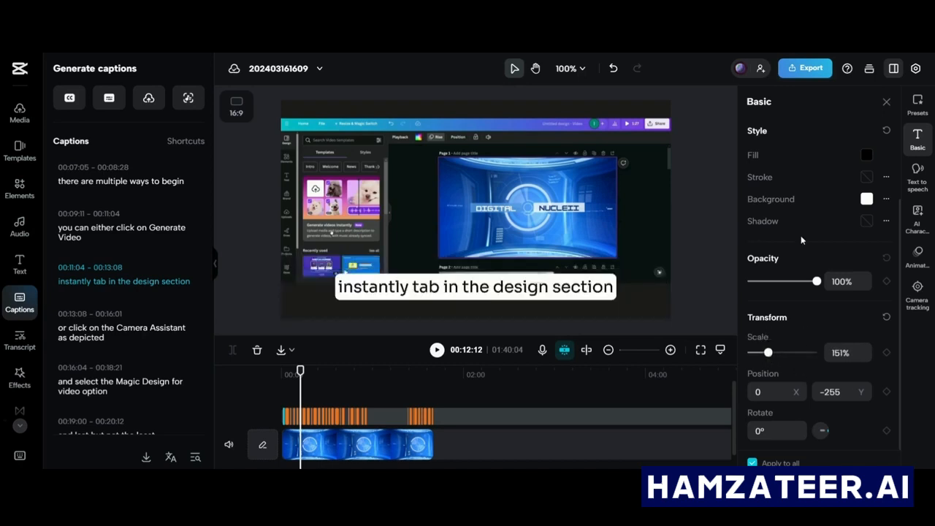
pyautogui.moveTo(816, 281); pyautogui.dragTo(800, 284)
pyautogui.scroll(2, 832, 248)
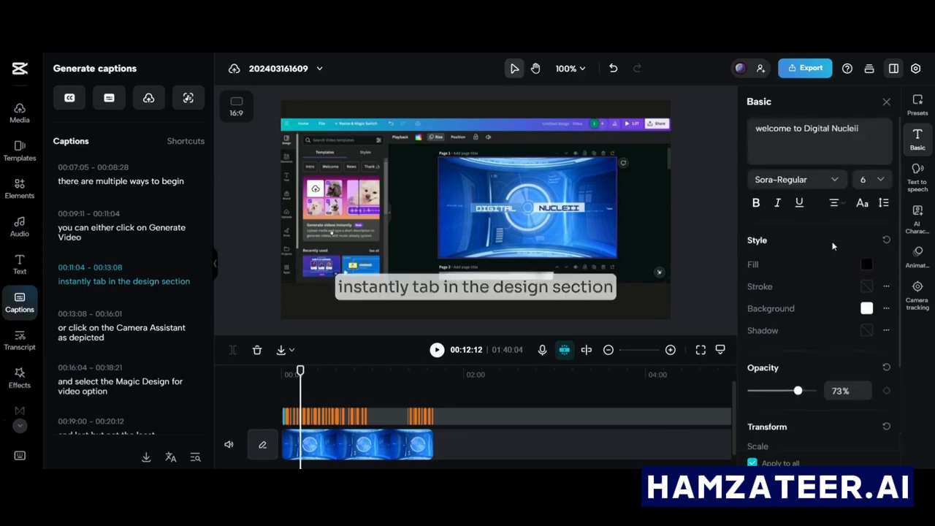
pyautogui.click(436, 350)
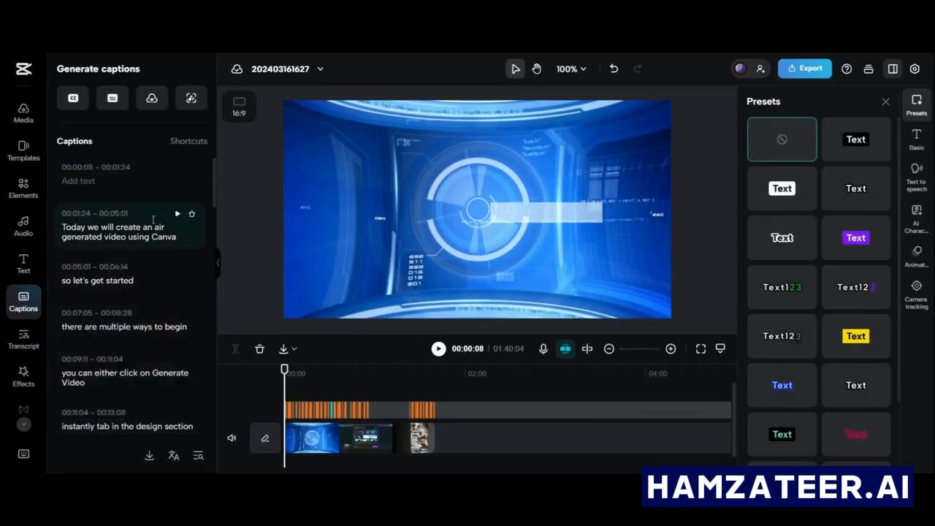
# - Translate the generated captions from English to Hindi
pyautogui.click(173, 456)
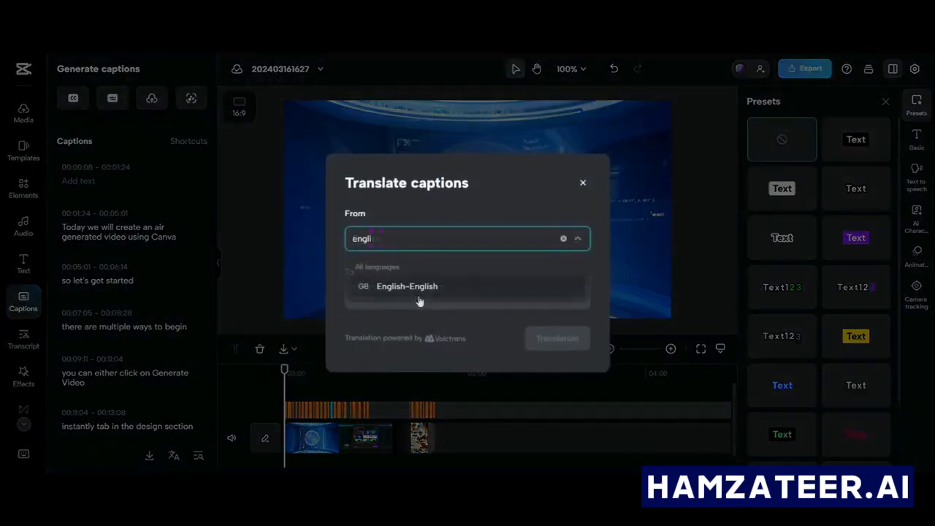
pyautogui.click(415, 288)
pyautogui.click(413, 296)
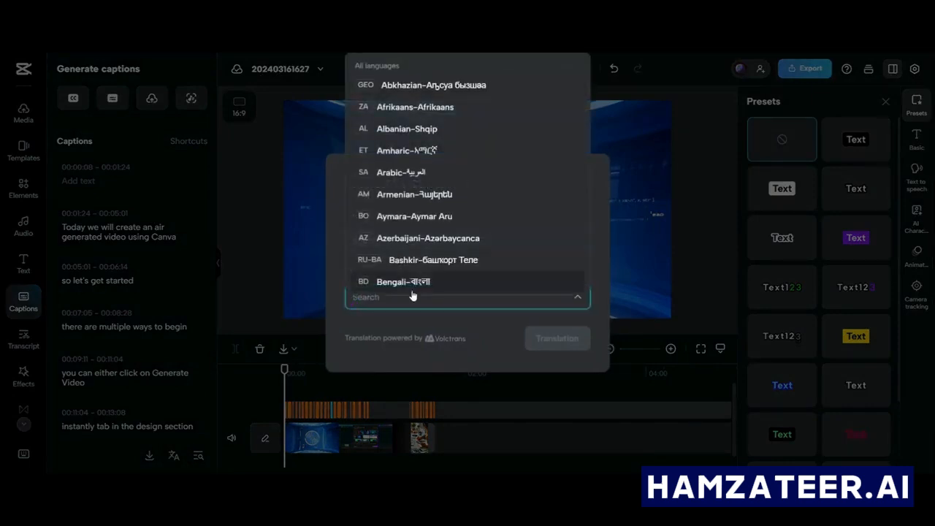
pyautogui.scroll(-10, 413, 292)
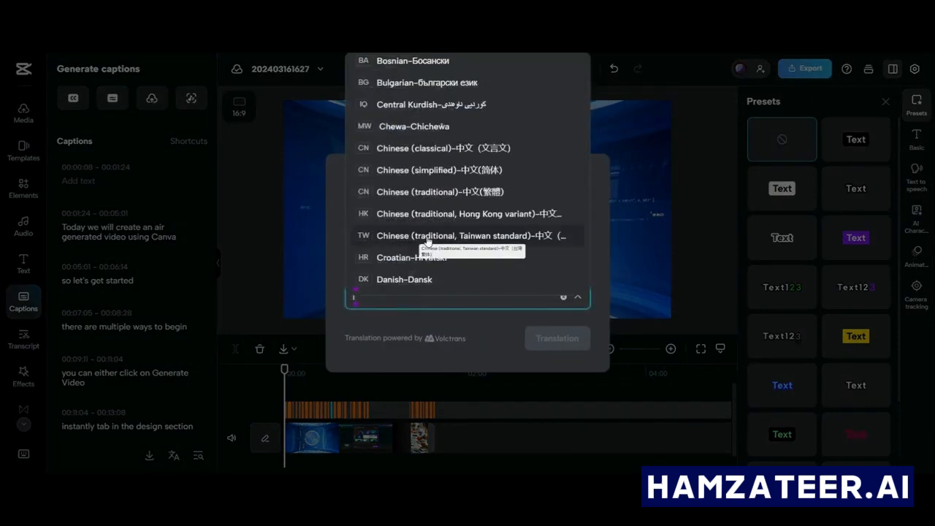
pyautogui.click(401, 116)
pyautogui.click(555, 339)
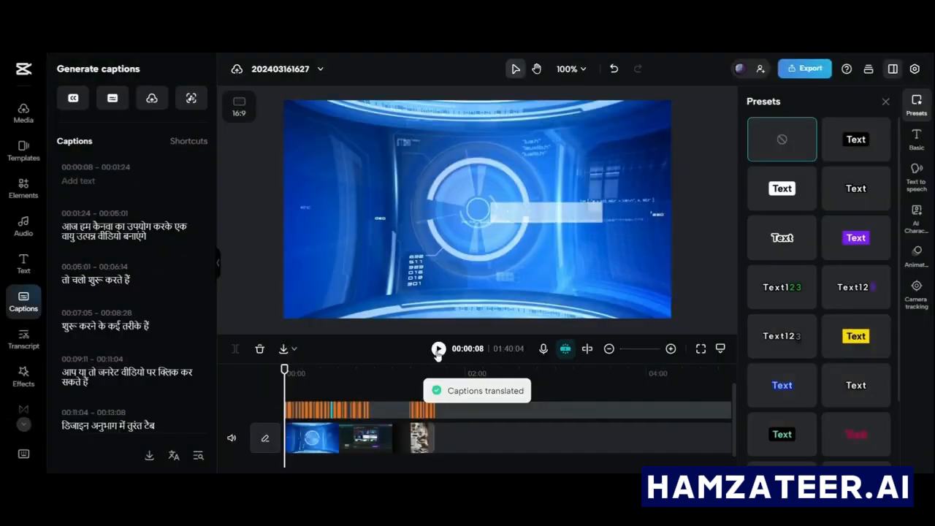
# - Play the video with the Hindi captions and apply the yellow-background preset to them
pyautogui.click(438, 349)
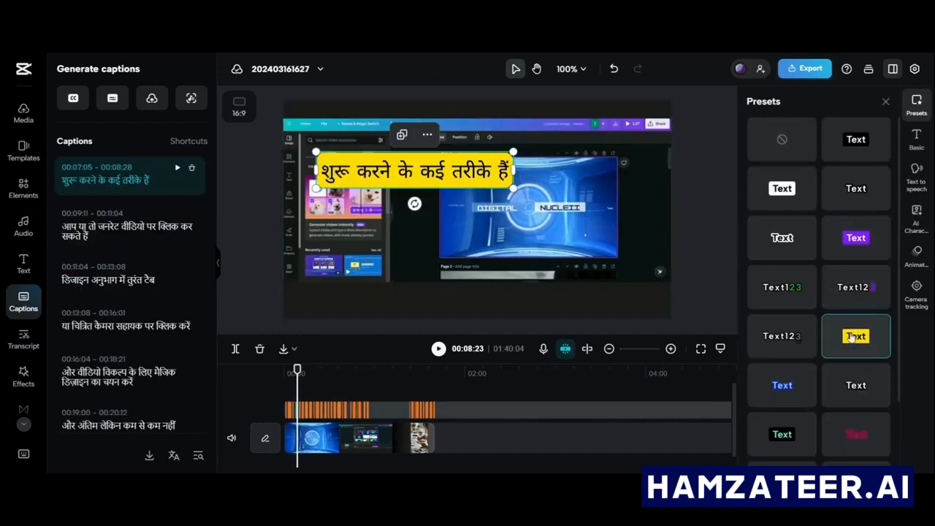
pyautogui.press('space')
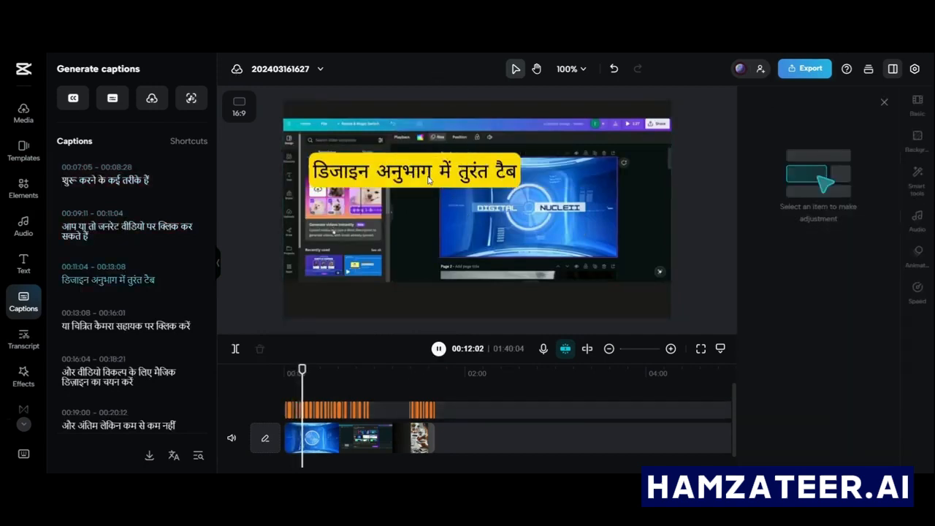
# - Move the yellow Hindi captions to the lower centre of the video frame and play back the result
pyautogui.click(429, 180)
pyautogui.moveTo(428, 181); pyautogui.dragTo(478, 290)
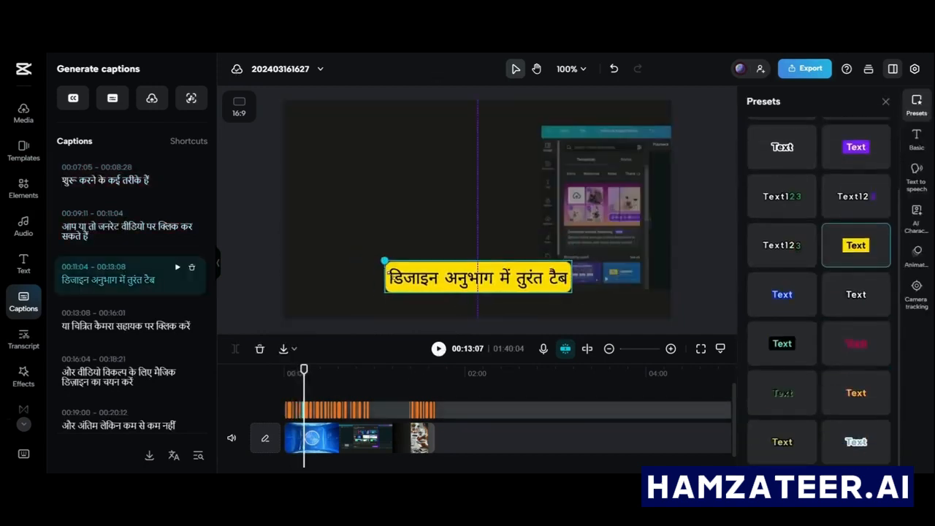
pyautogui.press('space')
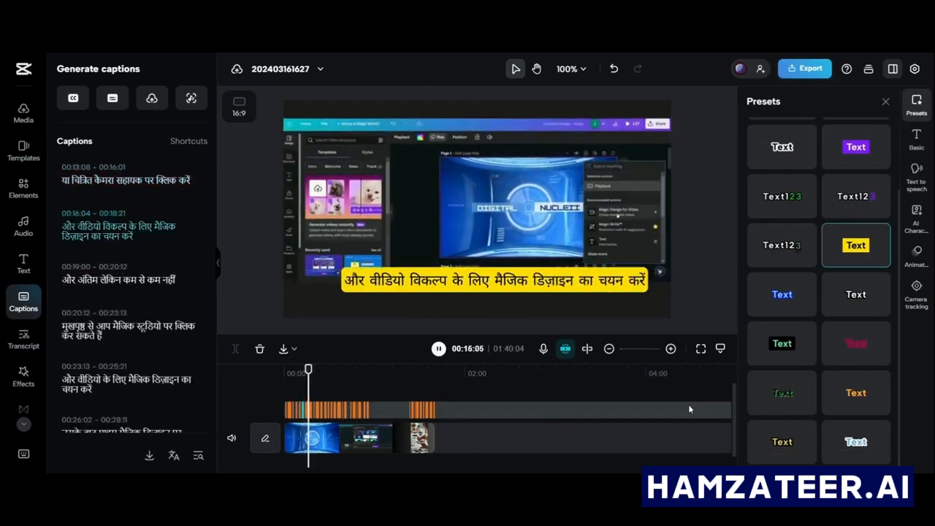
pyautogui.press('space')
# - Review the translated caption list, the caption export formats and the find-and-replace options
pyautogui.scroll(-5, 73, 343)
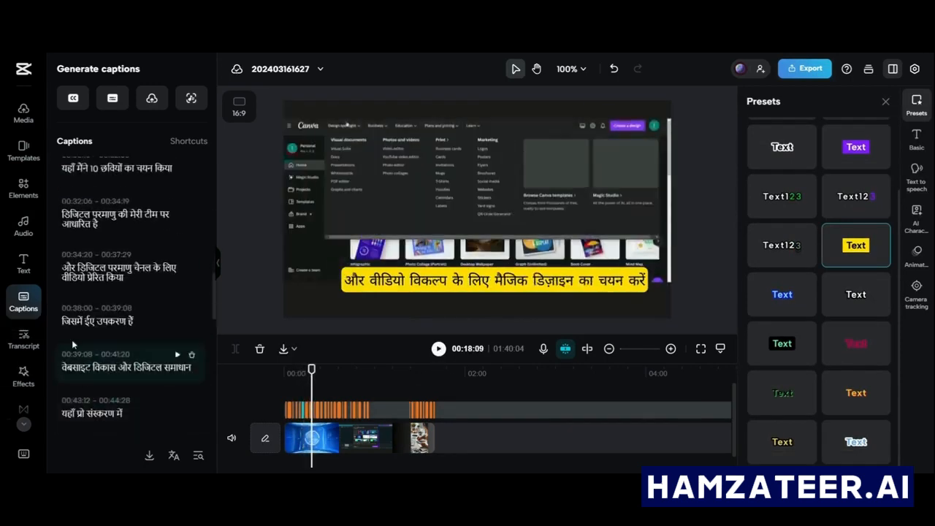
pyautogui.scroll(-5, 72, 344)
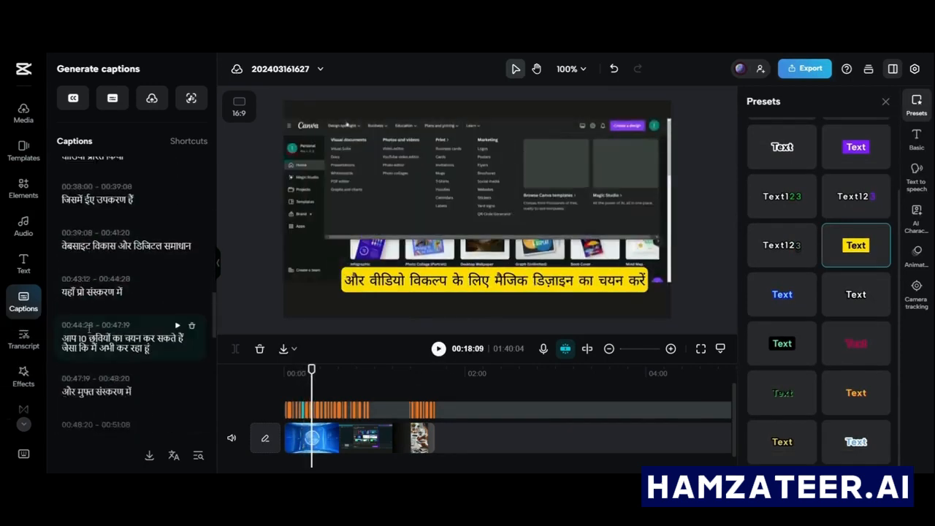
pyautogui.click(153, 461)
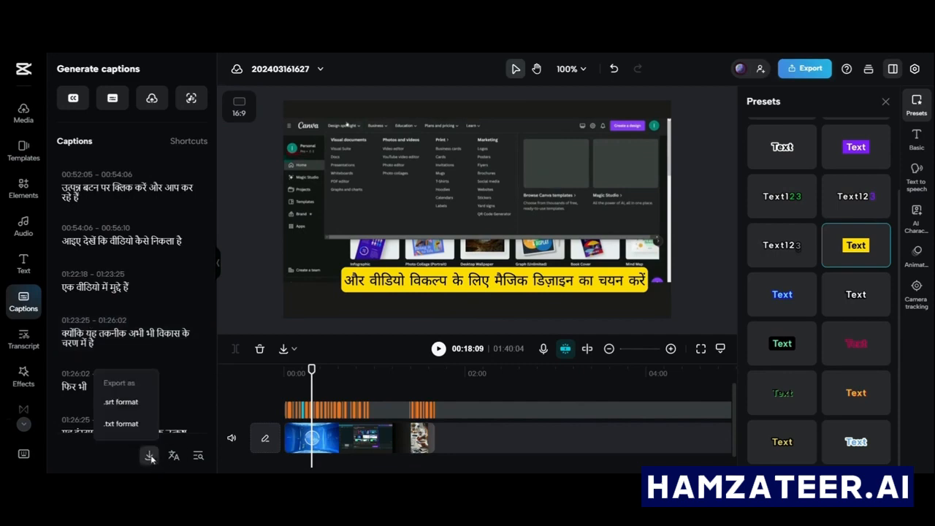
pyautogui.click(198, 458)
pyautogui.click(124, 390)
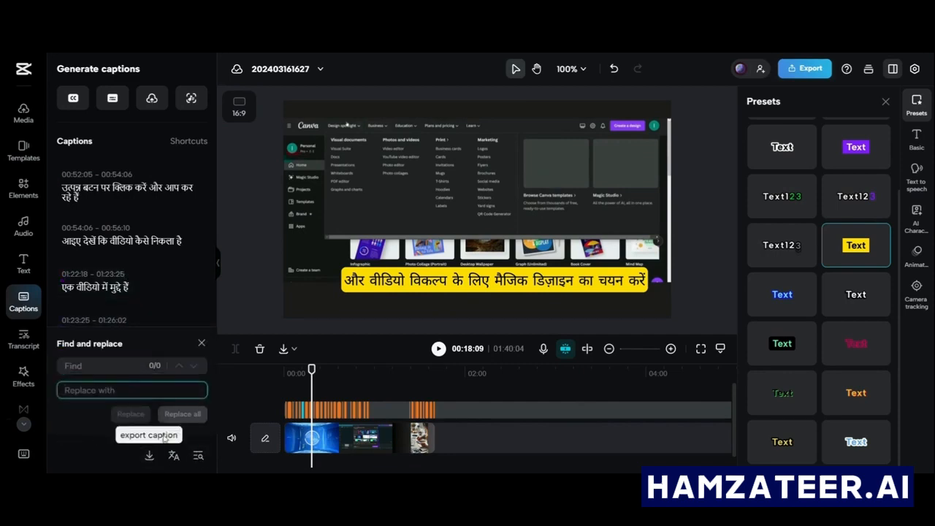
pyautogui.click(202, 343)
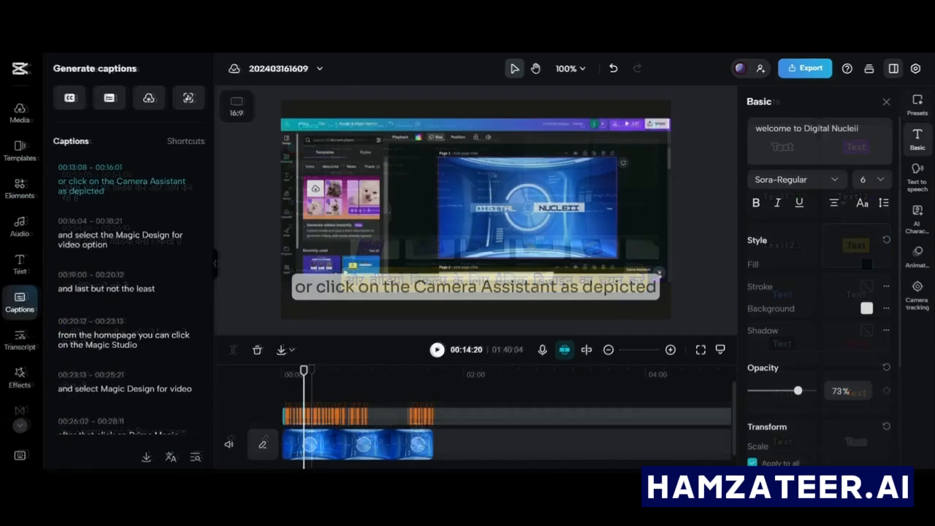
# - Apply the male text-to-speech voice "Good Guy" to the caption text in the English-captioned project
pyautogui.click(911, 194)
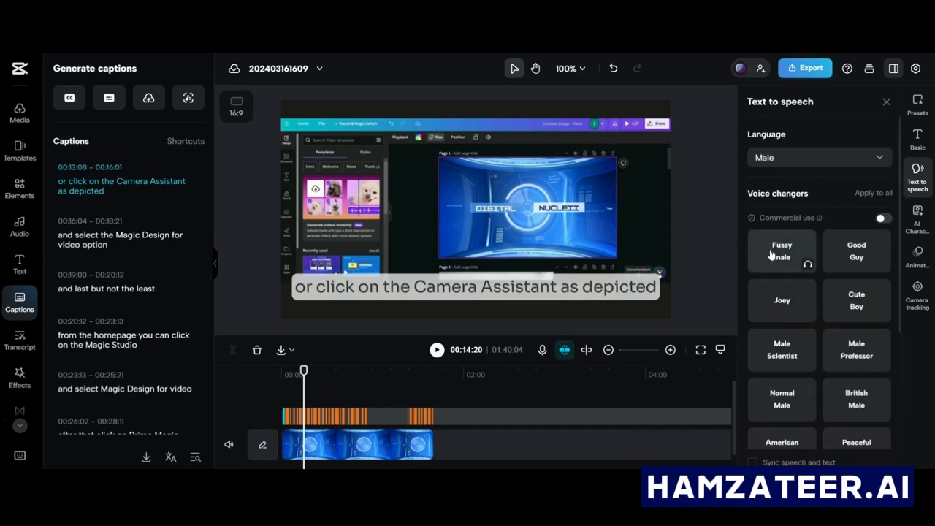
pyautogui.click(851, 252)
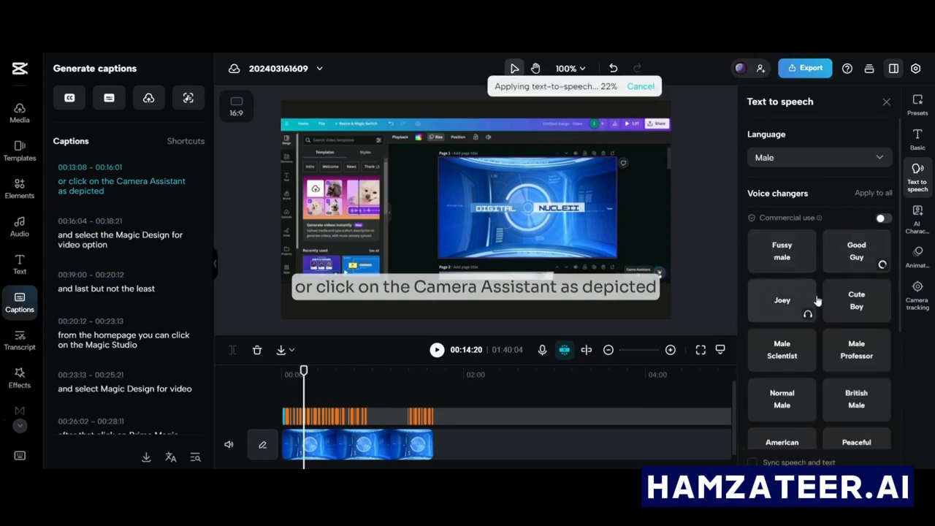